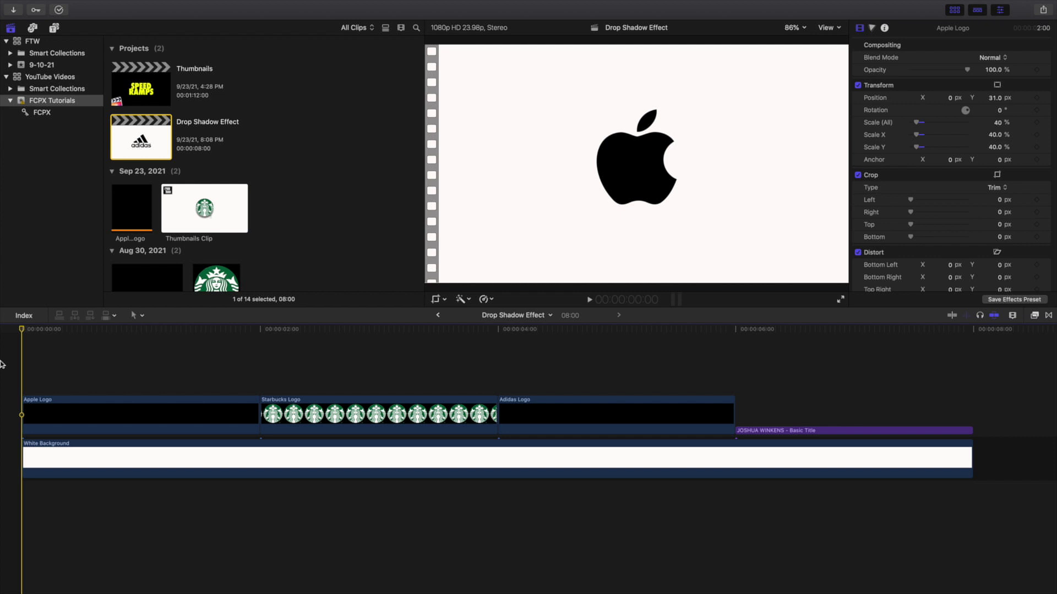
Step: Preview the Starbucks, Adidas and title clips, then park the playhead in the Apple Logo clip
left_click(173, 379)
left_click(358, 378)
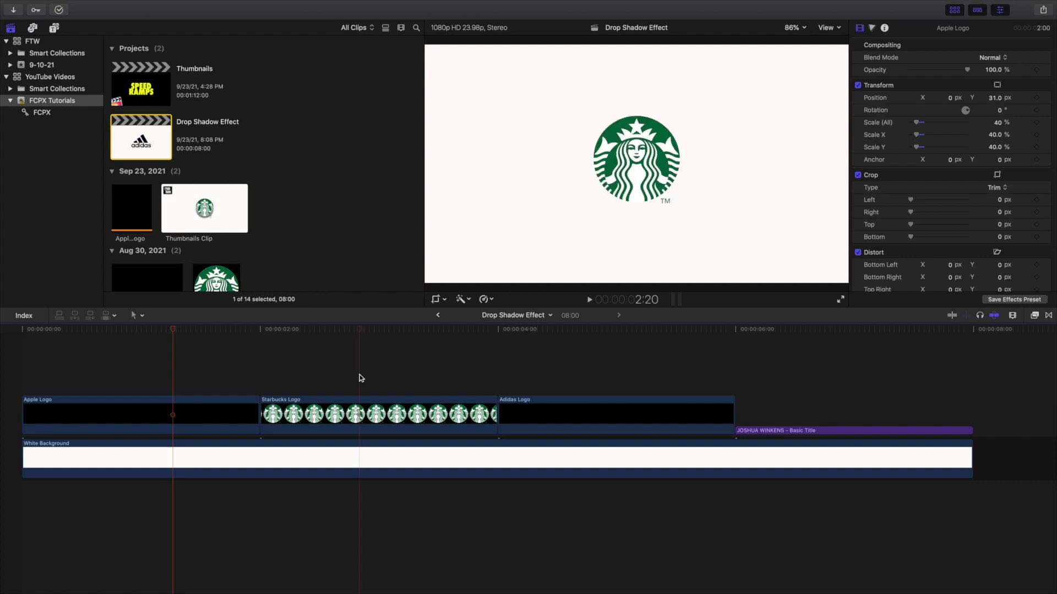
left_click(587, 378)
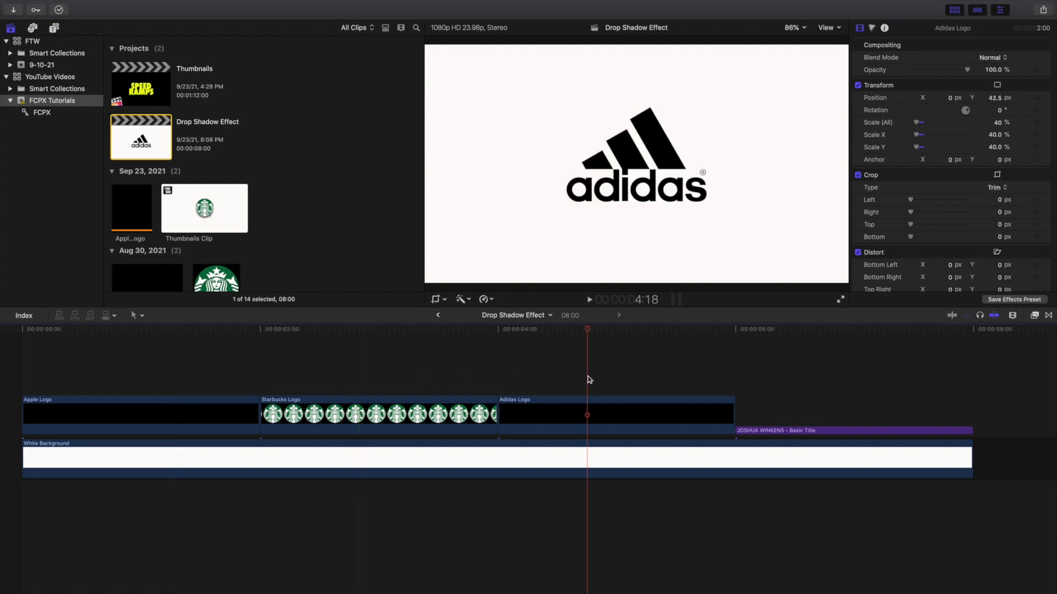
left_click(774, 401)
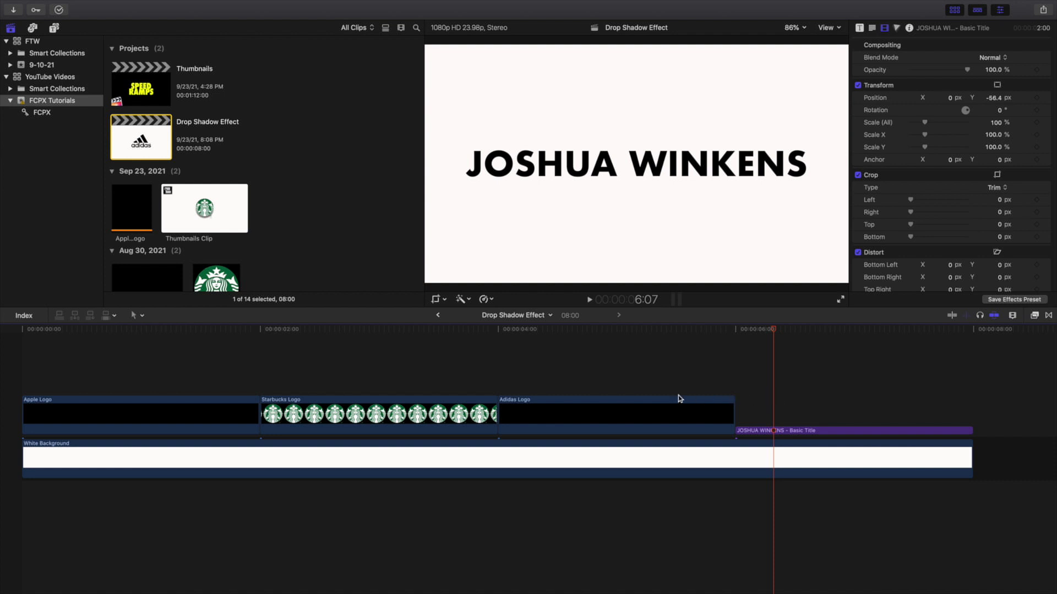
left_click(627, 390)
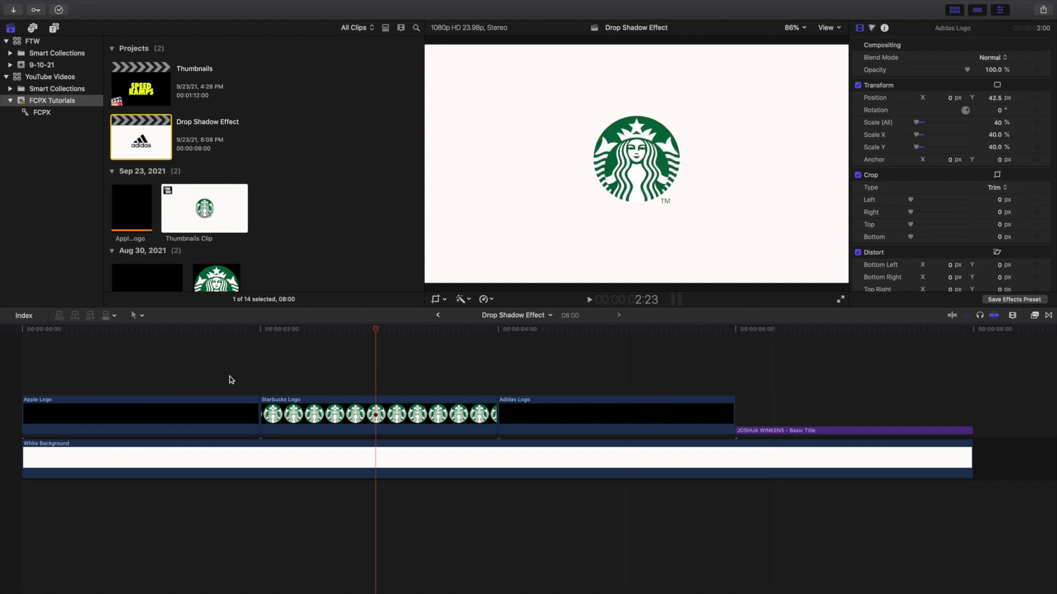
left_click(183, 379)
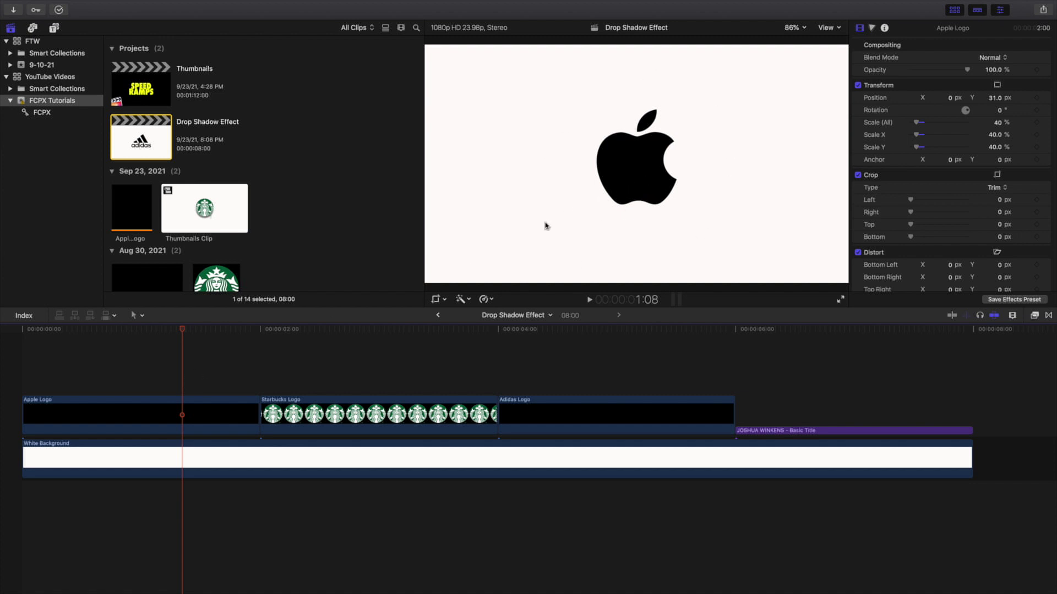
left_click(187, 377)
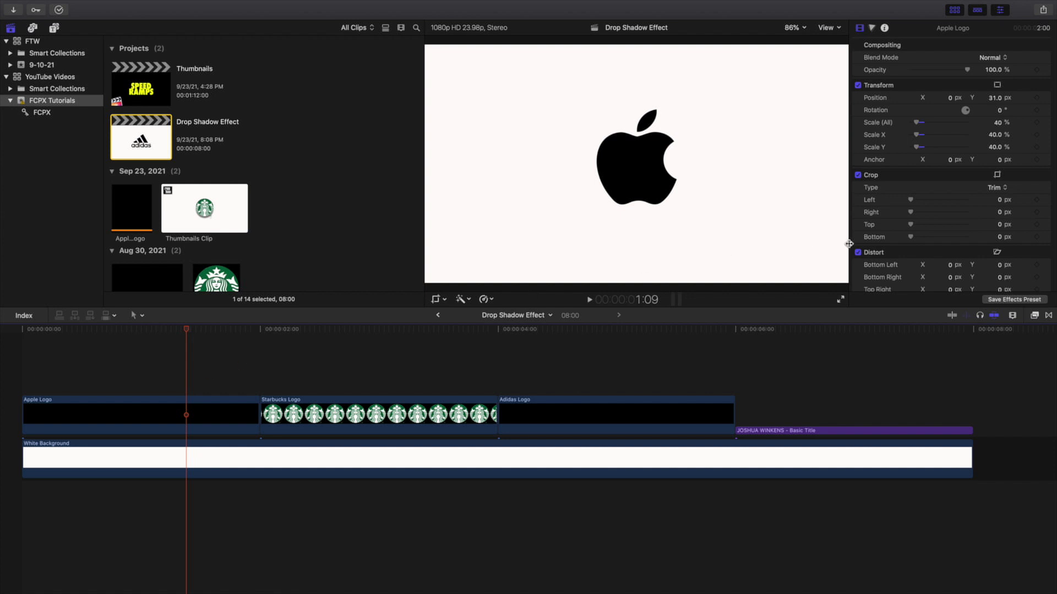
Step: Filter the Effects browser by 'drop' to find Drop Shadow
left_click(1034, 316)
left_click(865, 586)
type("drop")
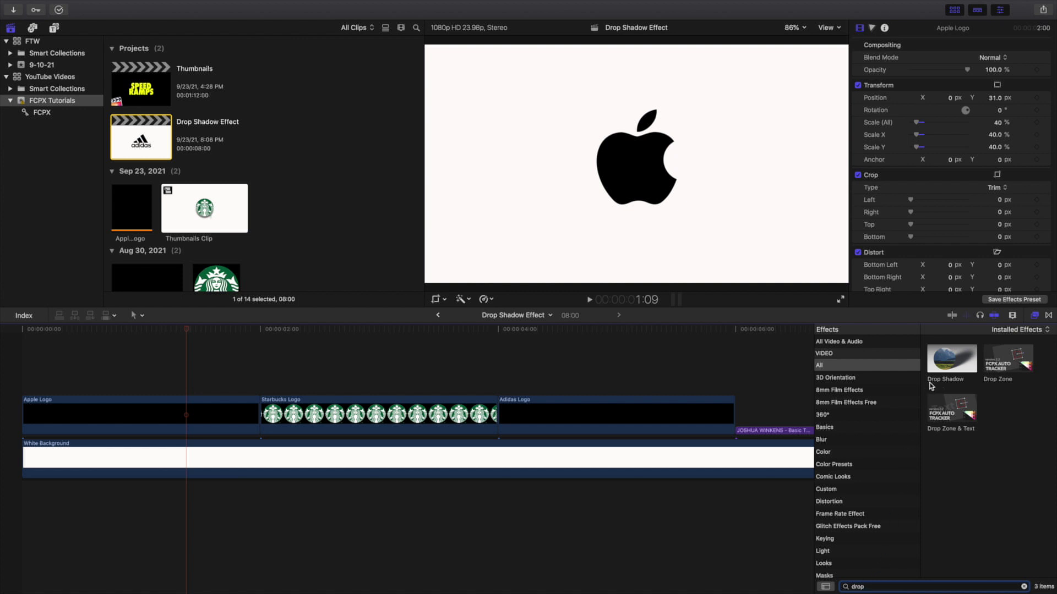
Step: Add Drop Shadow to the Apple Logo clip, hide its viewer controls, and select the clip
left_click_drag(951, 363, 197, 408)
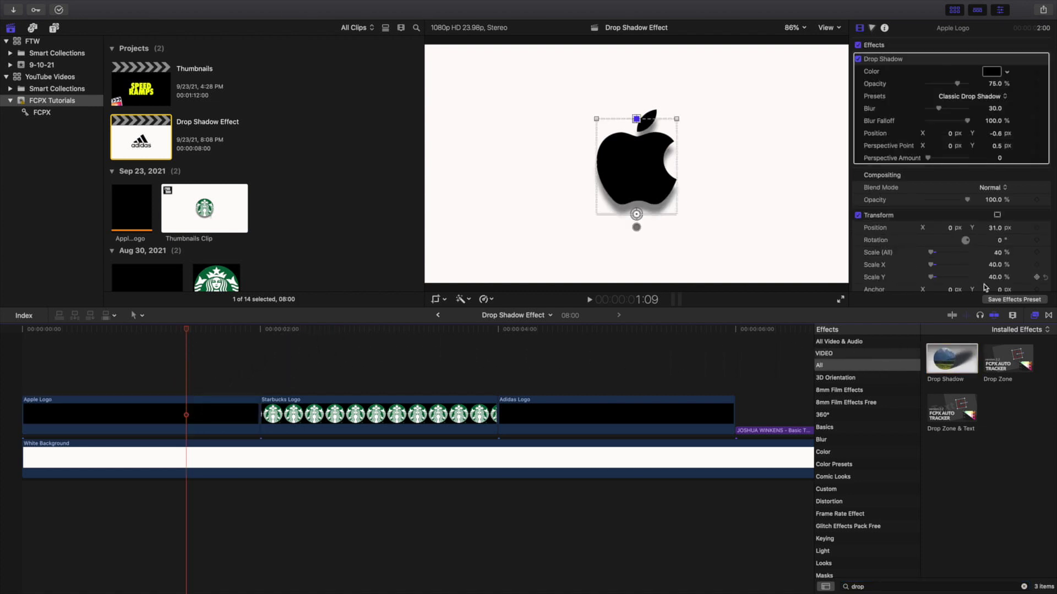
left_click(1036, 316)
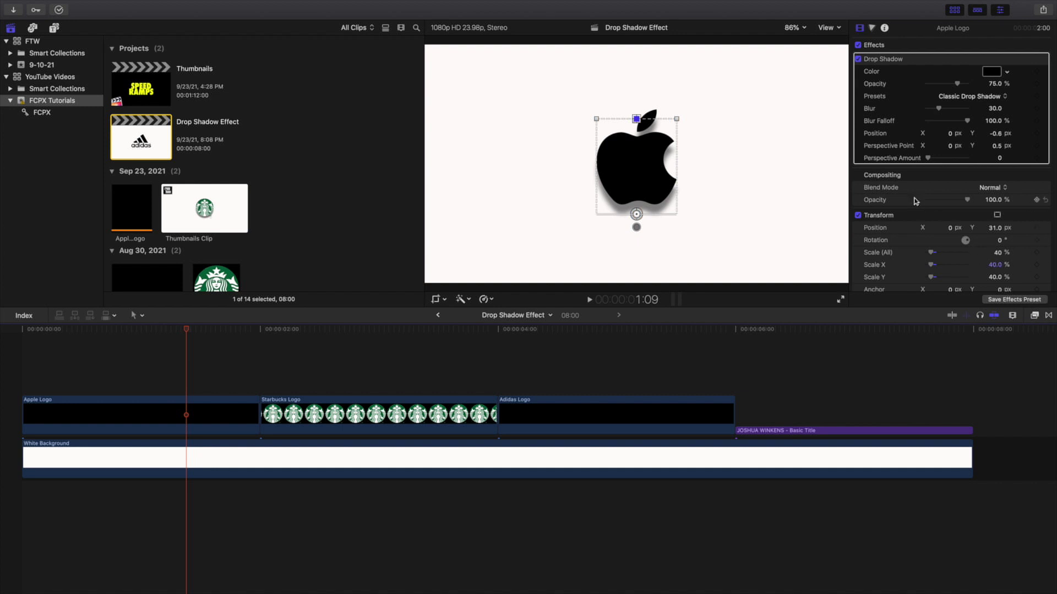
left_click(915, 216)
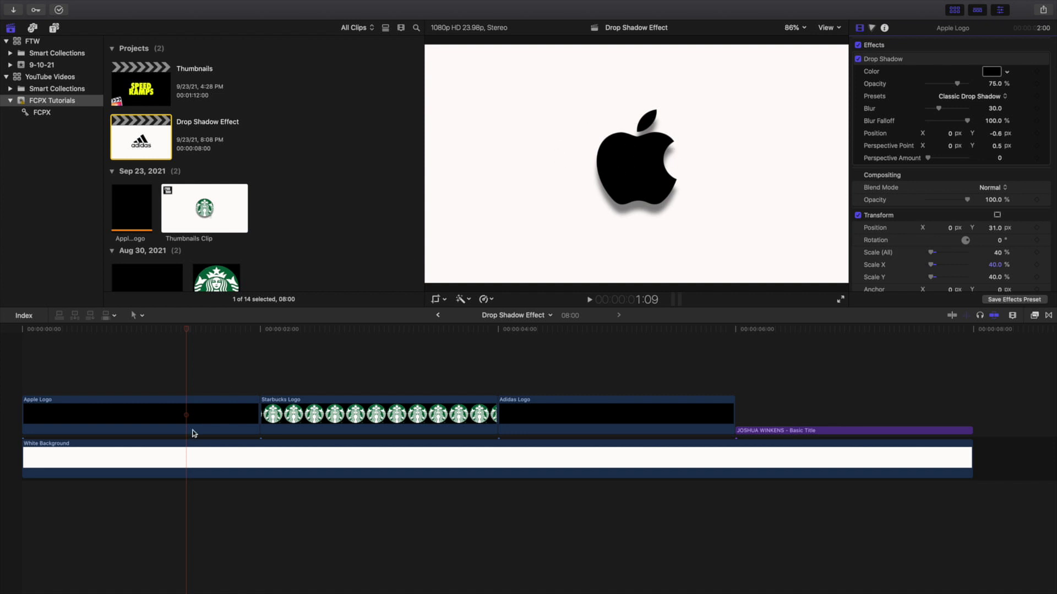
left_click(219, 417)
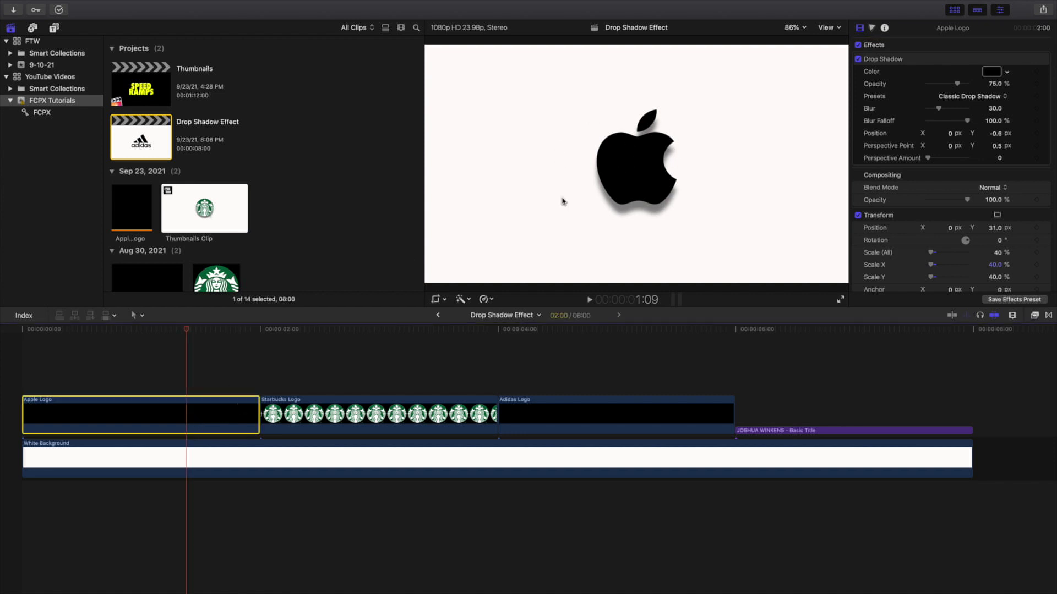
Step: Change the Apple logo's drop shadow colour to a light yellow-green on the Colors wheel
left_click(1000, 76)
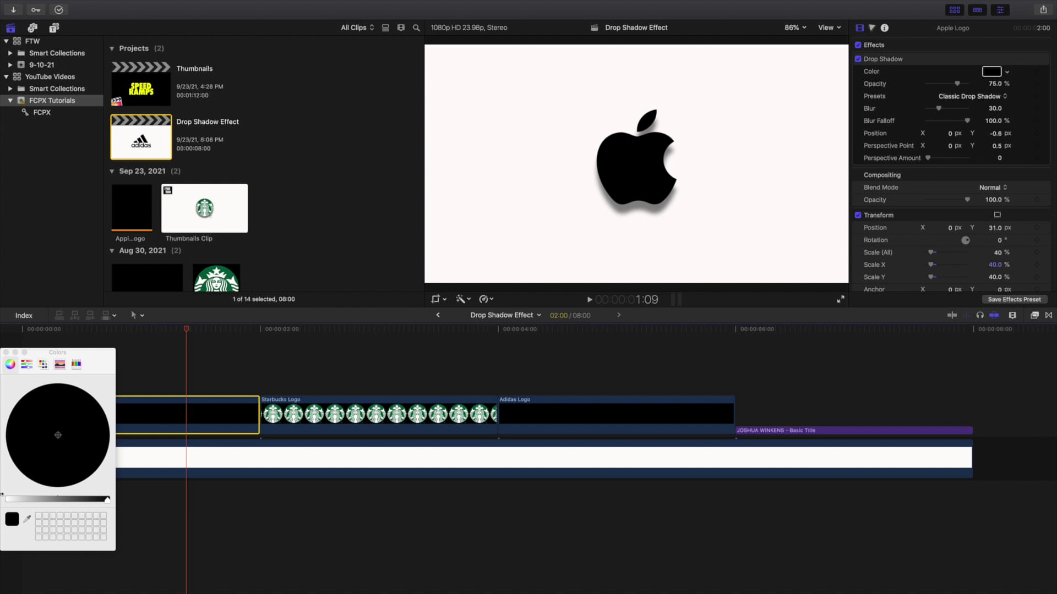
left_click(35, 500)
left_click_drag(36, 500, 21, 499)
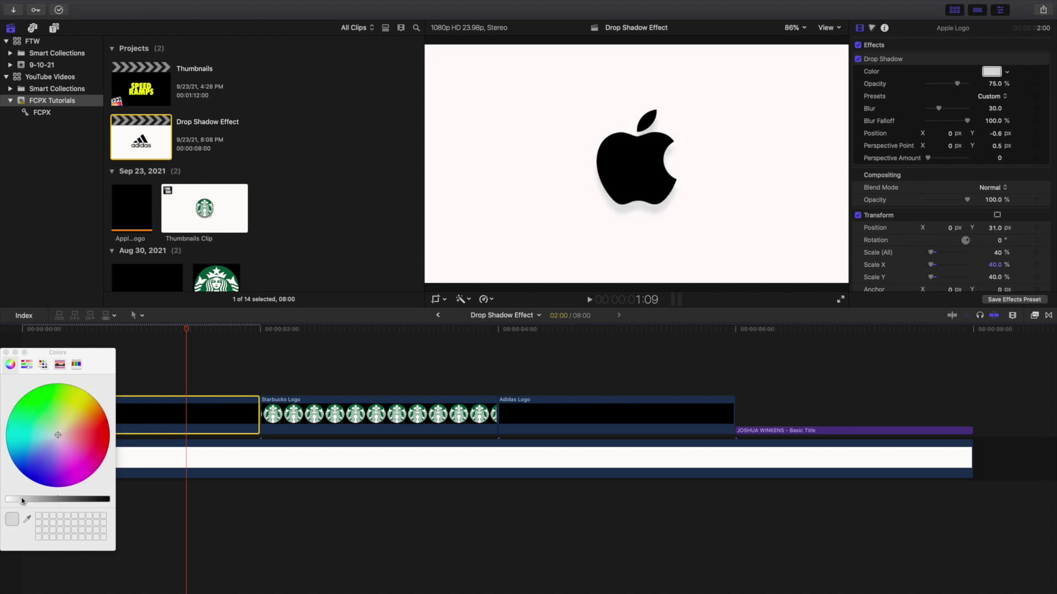
left_click(78, 430)
left_click_drag(78, 430, 43, 393)
left_click(55, 401)
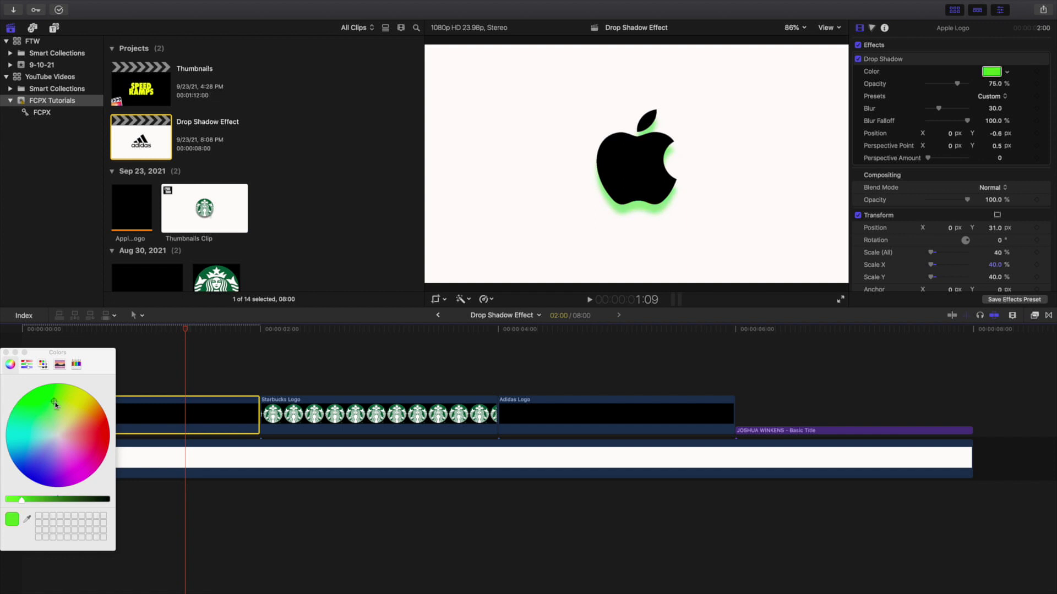
left_click(6, 352)
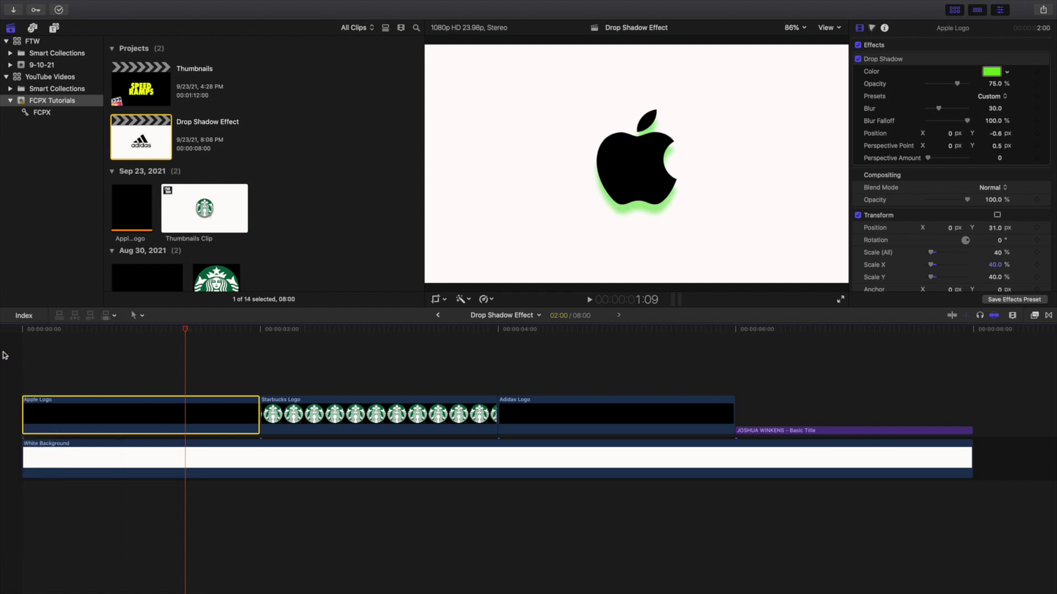
Step: Revert the green colour, then try and undo 100% opacity, softer blur falloff, and perspective tilt
key("super+z")
key("super+z")
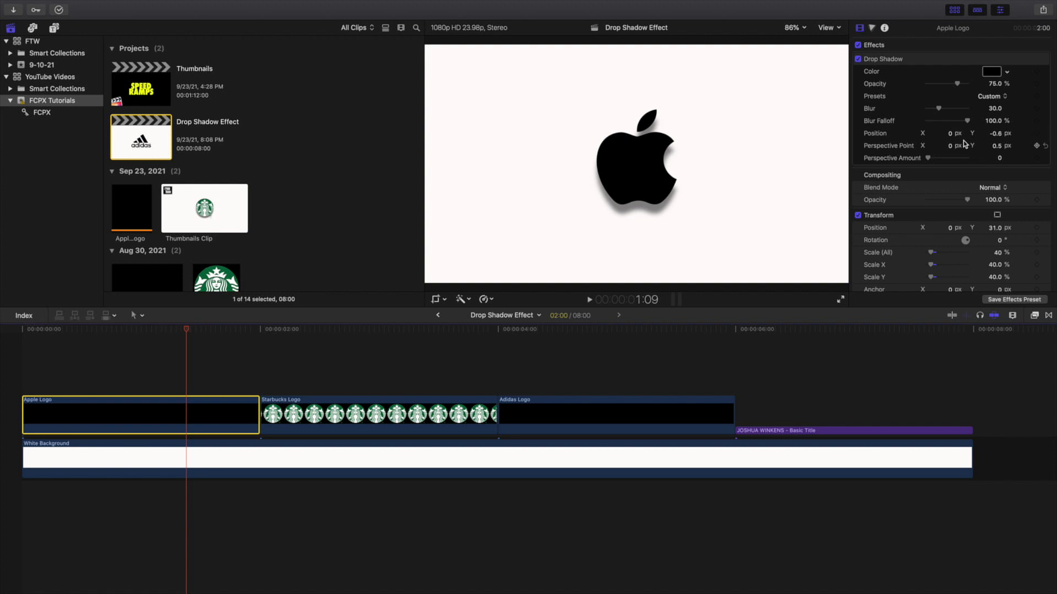
left_click_drag(957, 84, 976, 87)
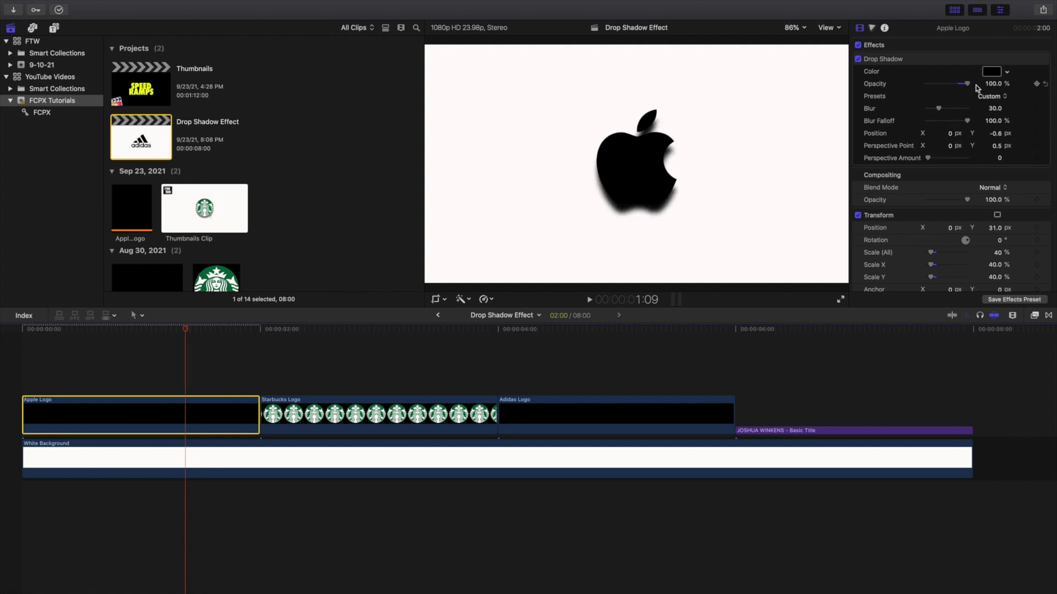
key("super+z")
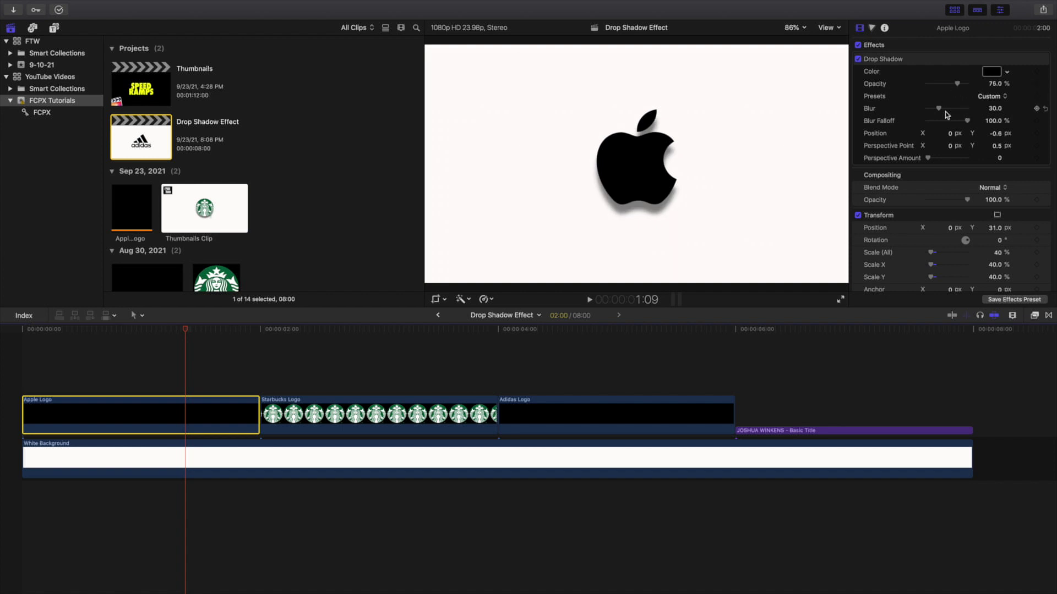
left_click_drag(938, 110, 931, 122)
key("super+z")
left_click_drag(928, 158, 950, 148)
key("super+z")
Step: Apply Drop Shadow to the Starbucks Logo clip, then move to the Adidas Logo clip
left_click(363, 374)
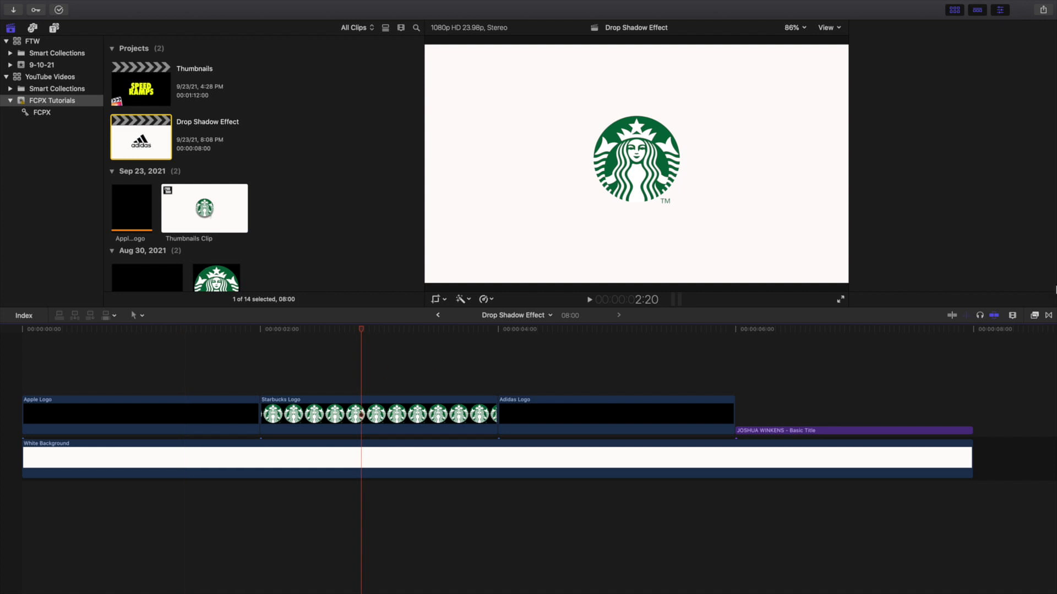
left_click(1033, 318)
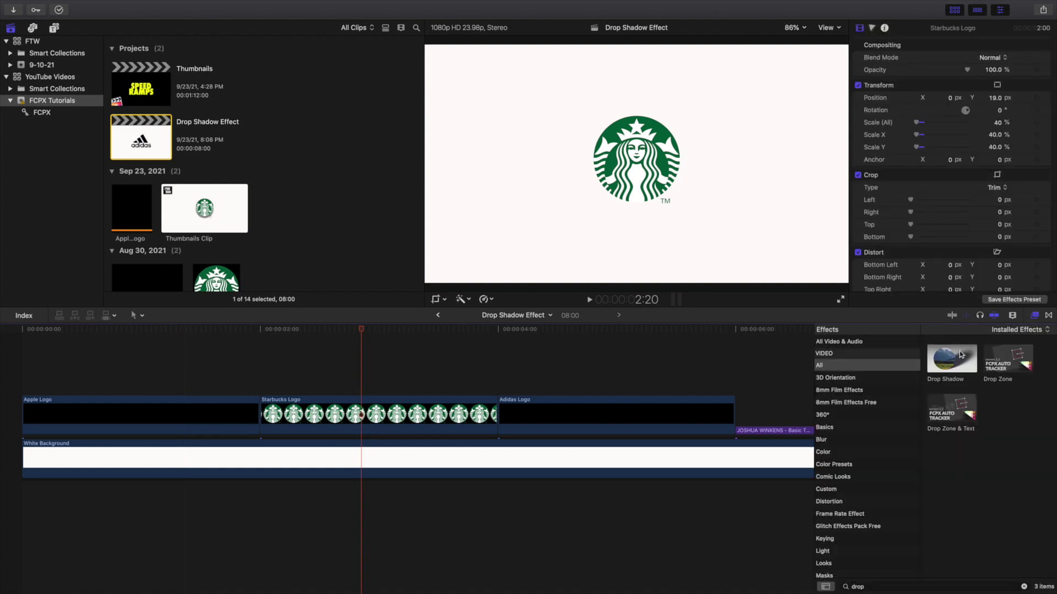
left_click_drag(953, 359, 460, 406)
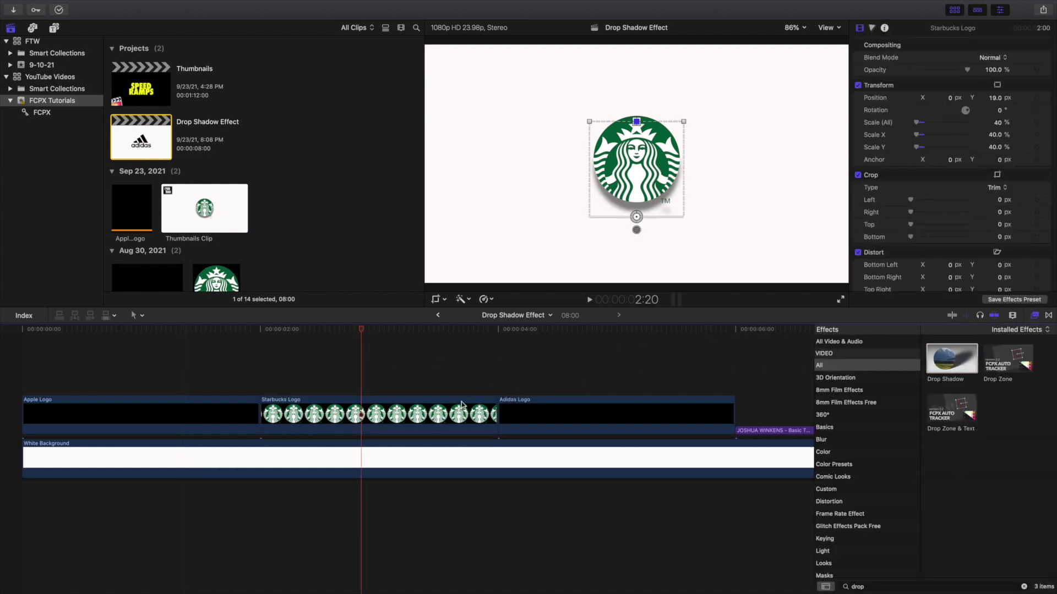
left_click(1048, 316)
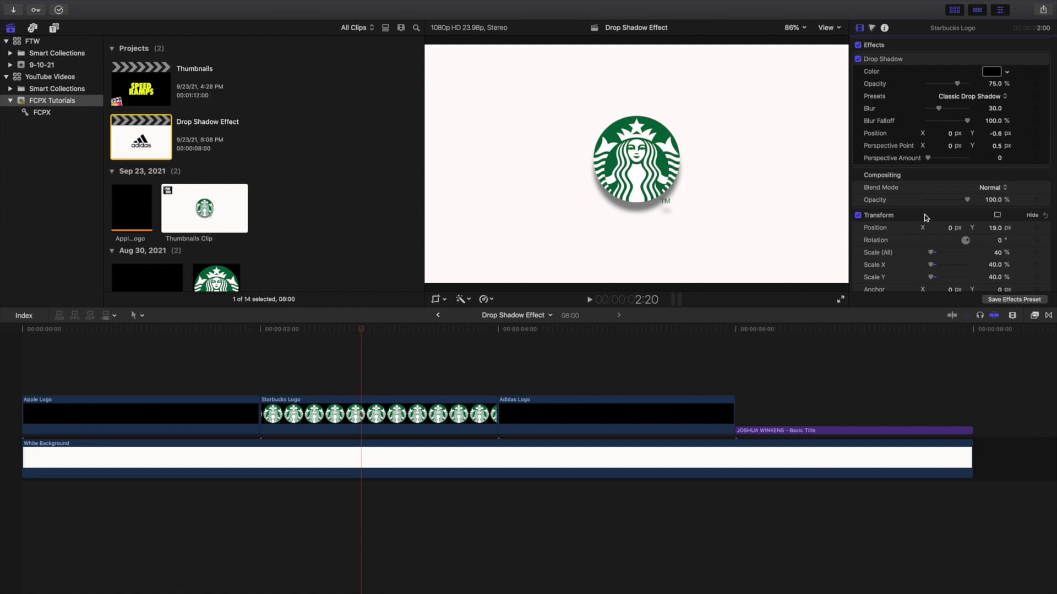
left_click(599, 366)
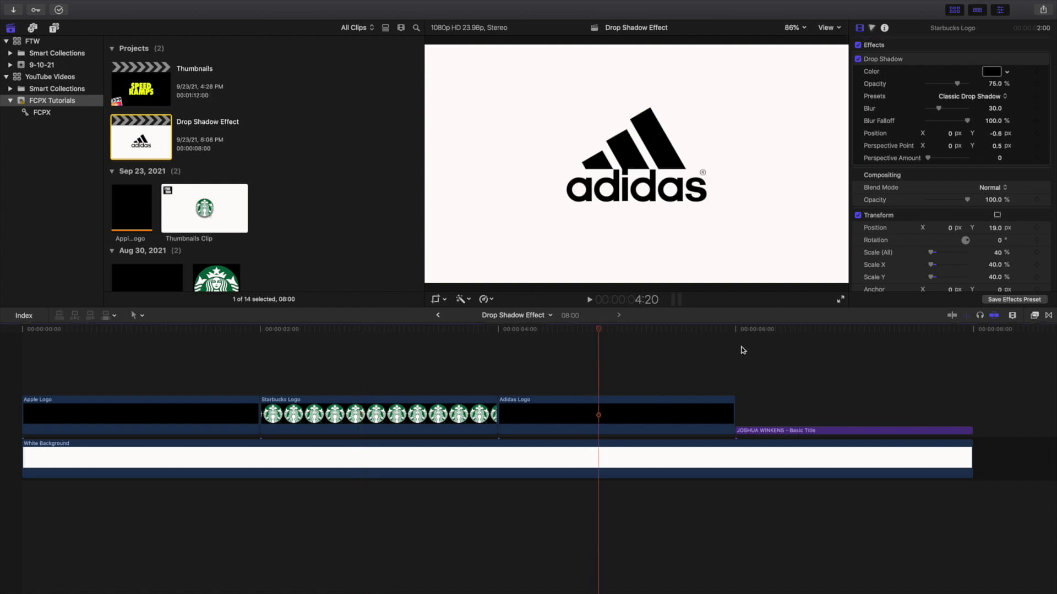
Step: Apply Drop Shadow to the Adidas Logo clip, hide its viewer controls, and select the clip
left_click(1034, 316)
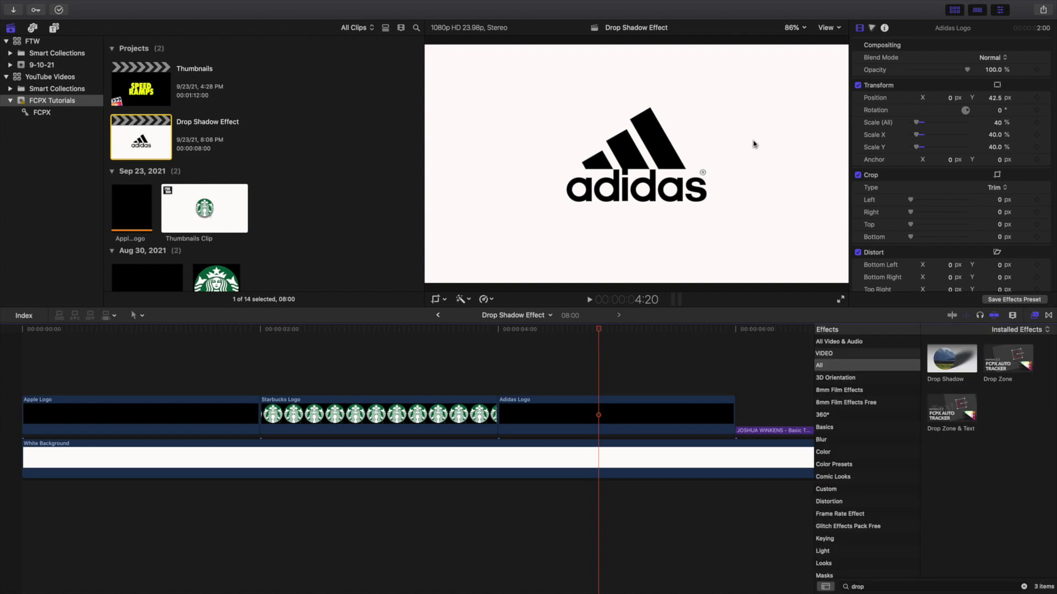
left_click_drag(933, 362, 655, 416)
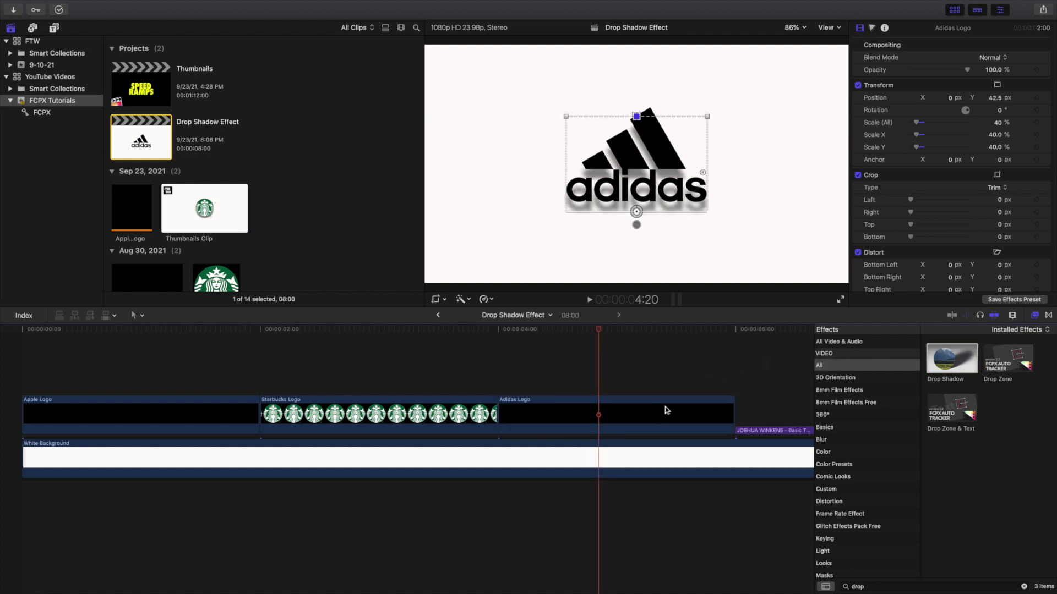
left_click(1035, 317)
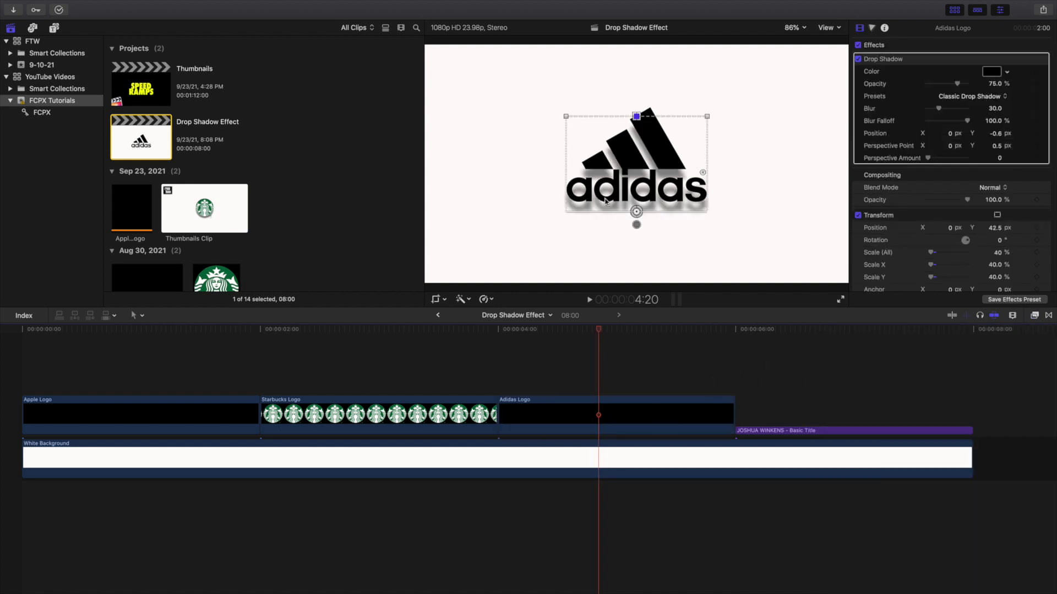
left_click(892, 216)
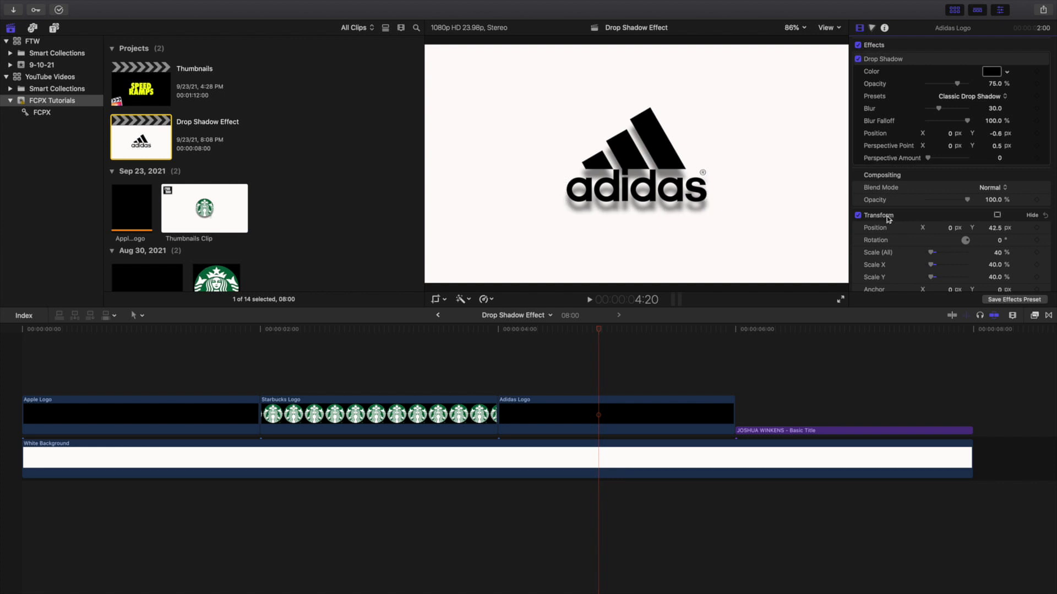
left_click(589, 412)
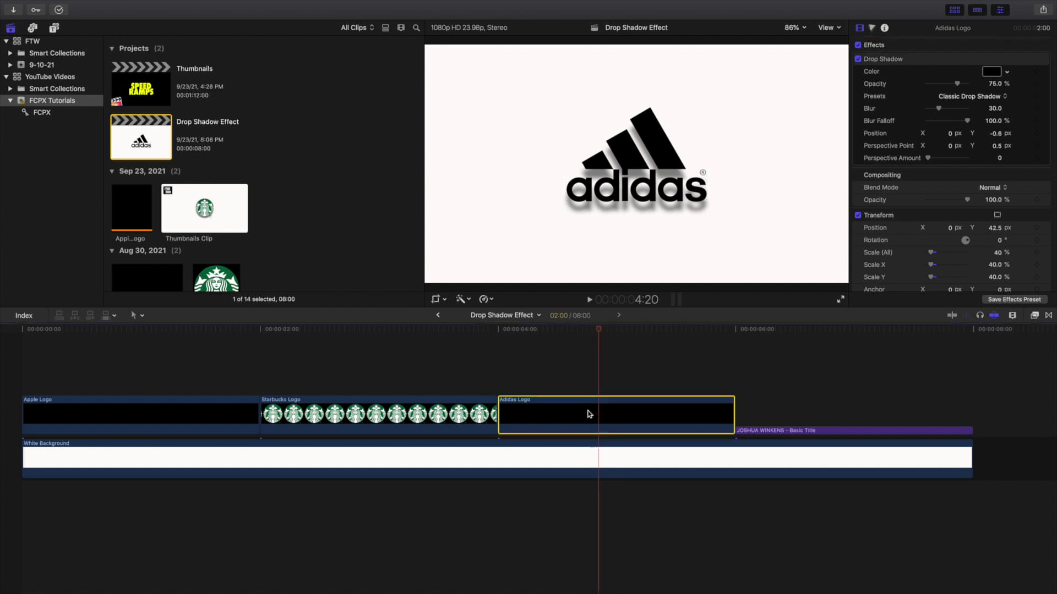
Step: Drag the Adidas shadow's on-screen control up so its position reads X 0.0, Y -0.54 px
left_click(893, 59)
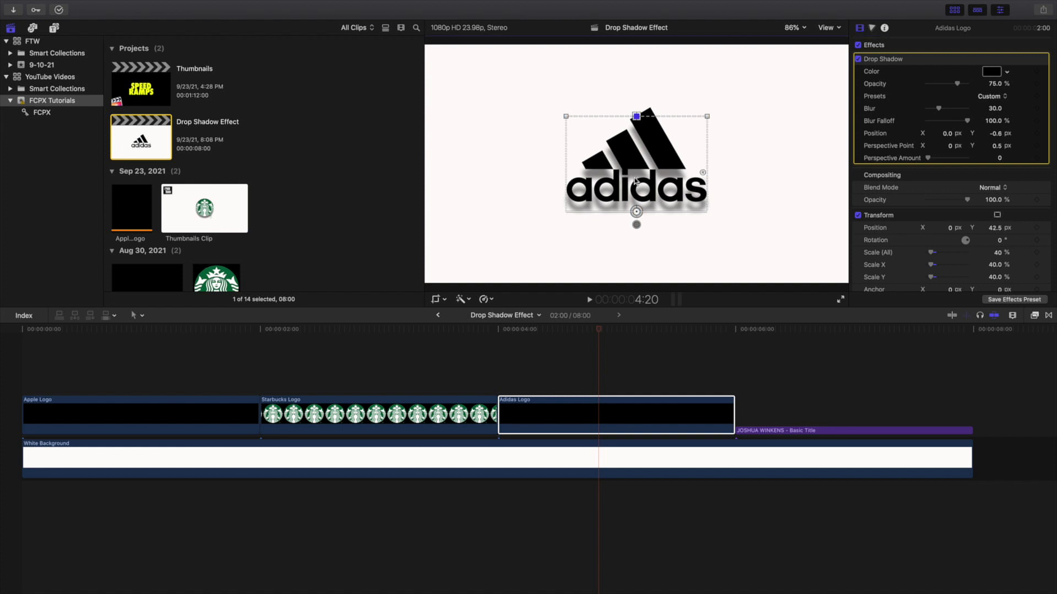
left_click_drag(634, 182, 634, 177)
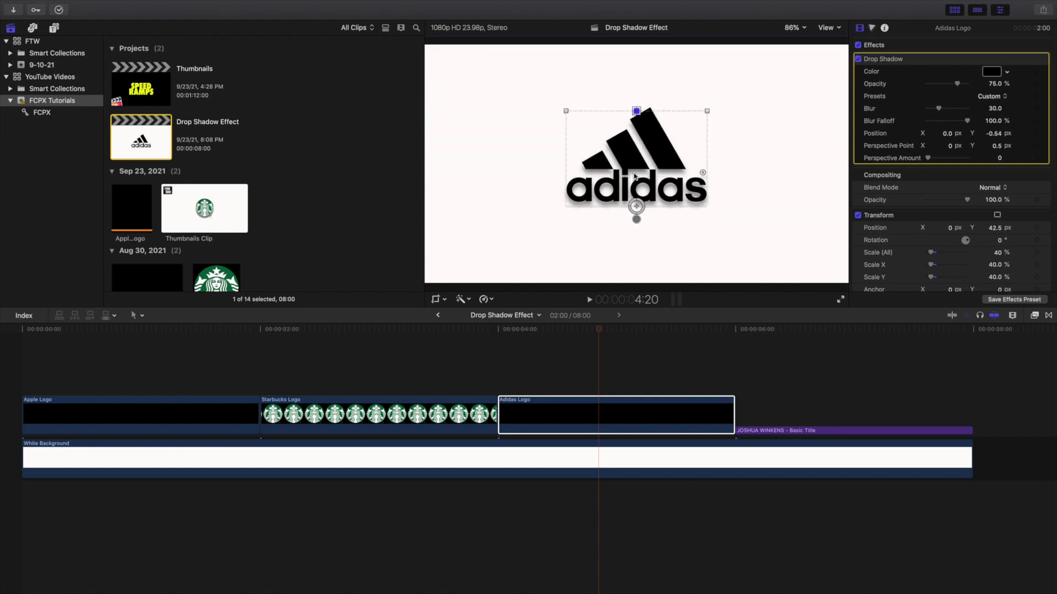
left_click(885, 219)
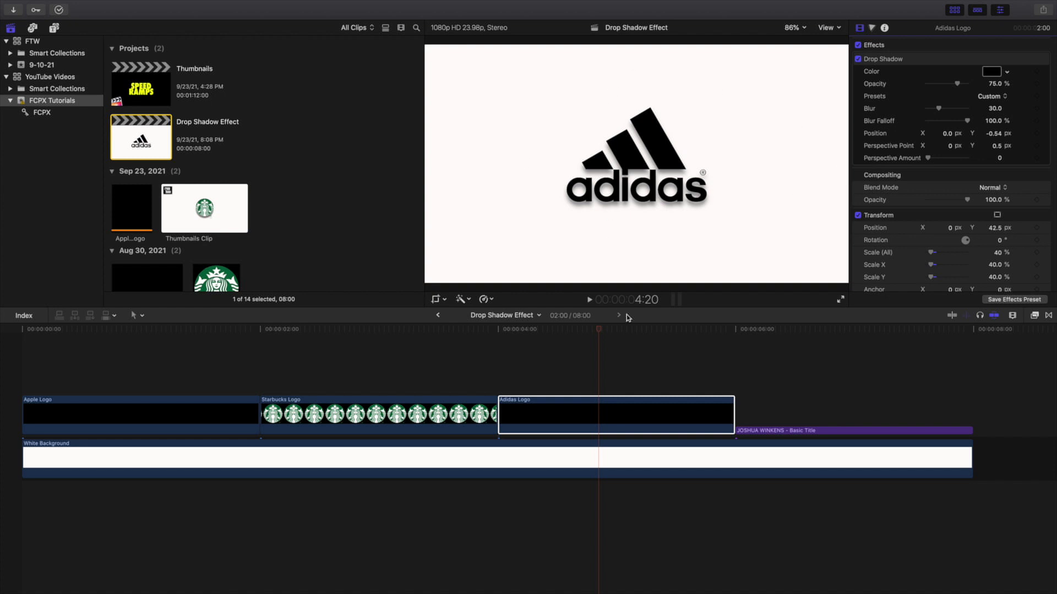
scroll(697, 391, "right", 5)
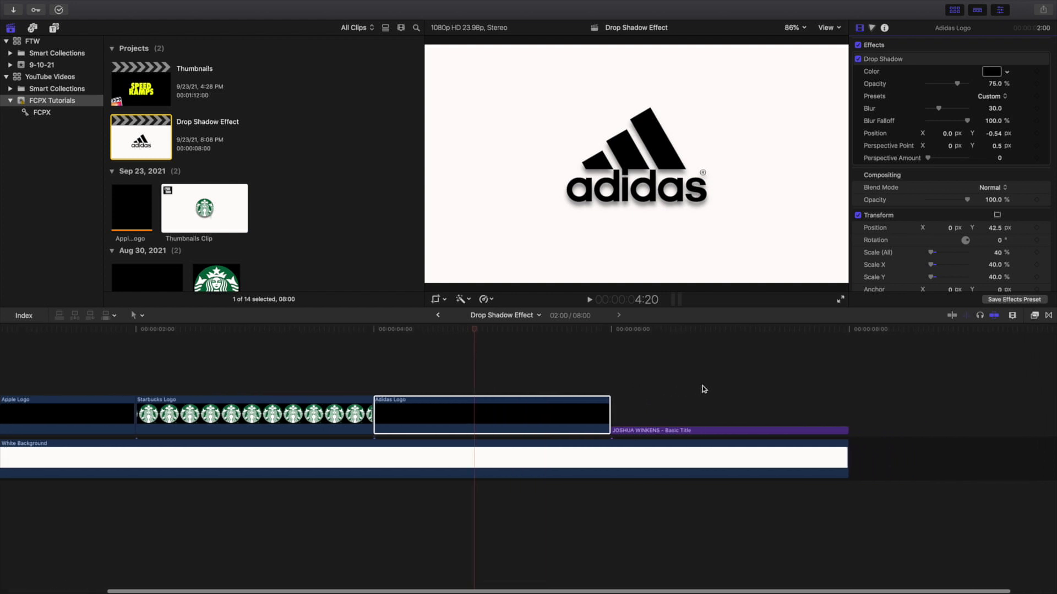
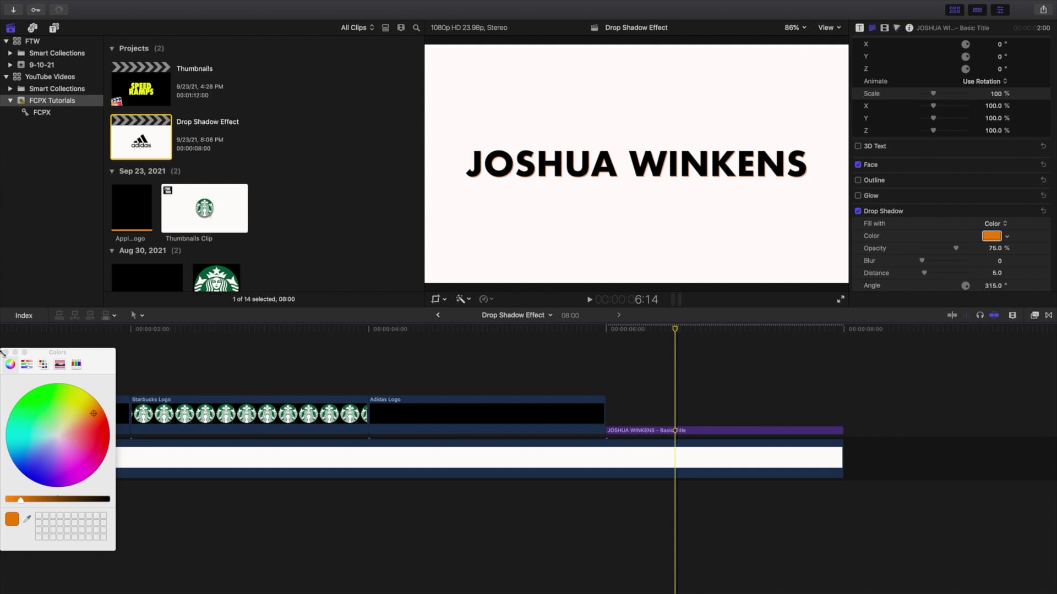
left_click(6, 353)
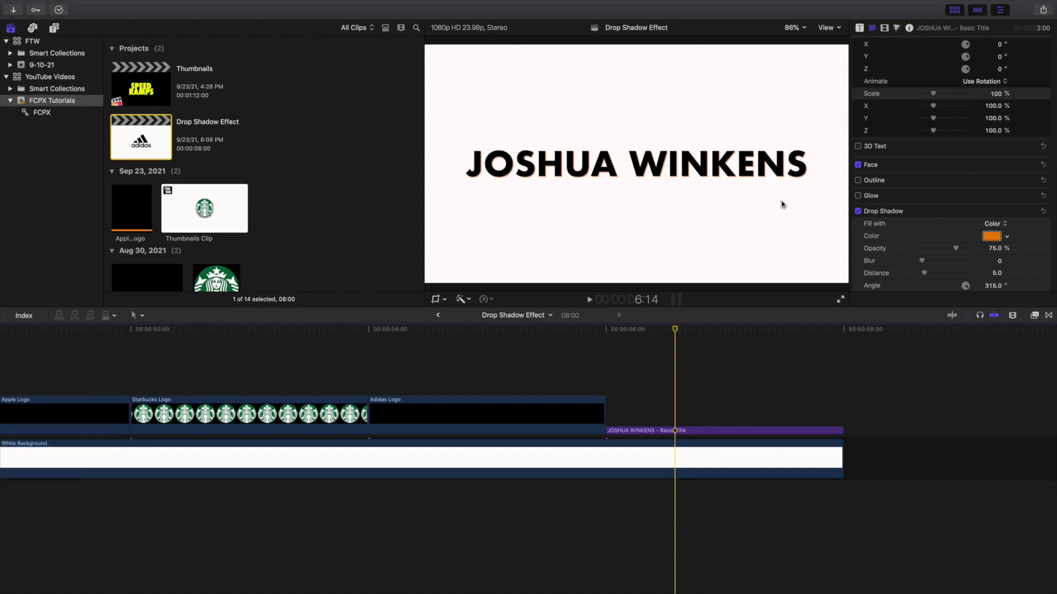
left_click(586, 212)
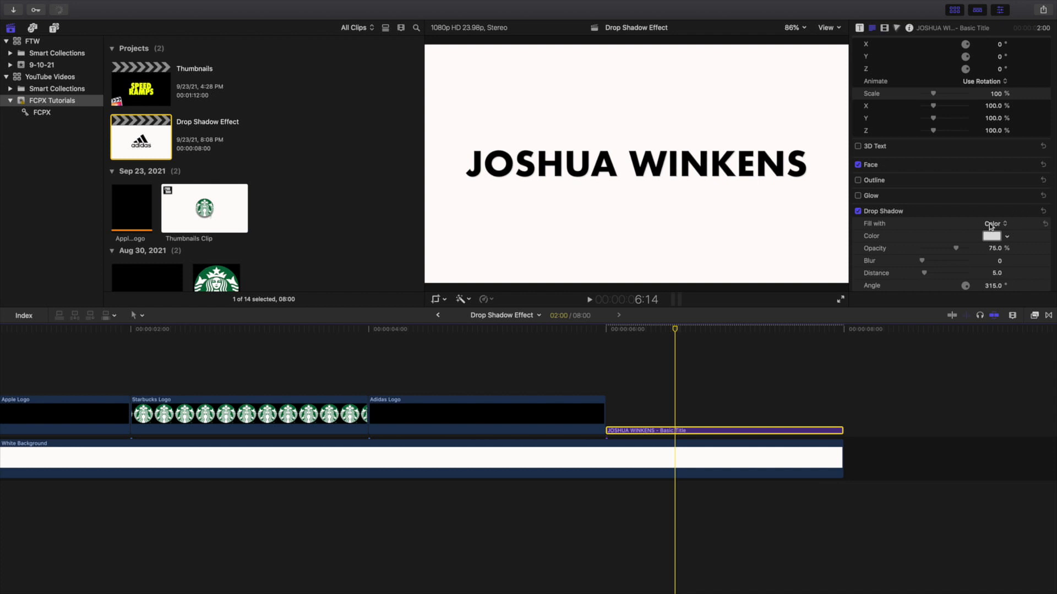
left_click(993, 225)
left_click(993, 234)
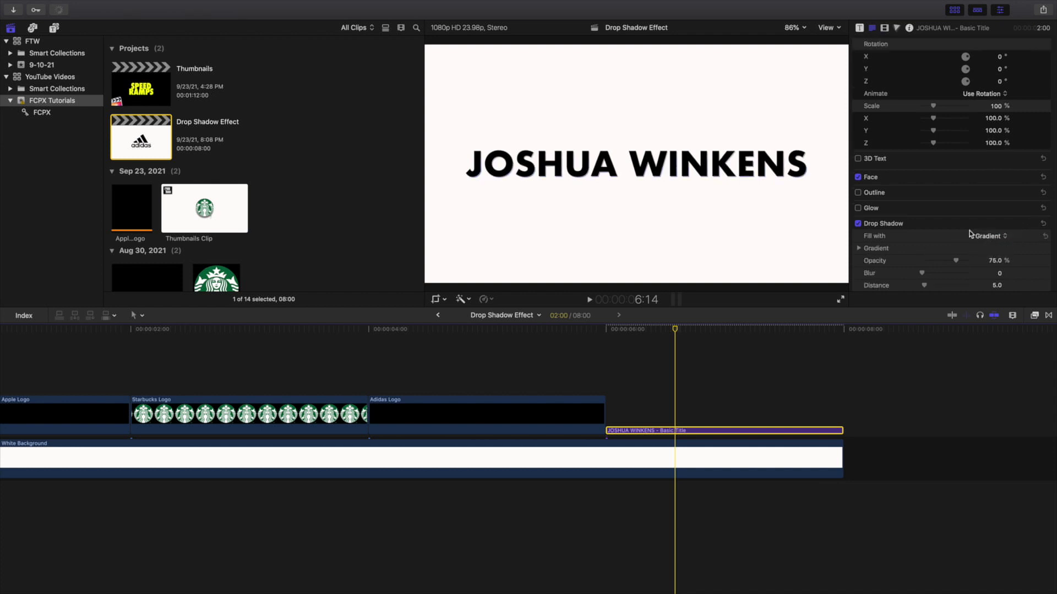
scroll(937, 227, "down", 1)
key("super+z")
scroll(936, 225, "down", 1)
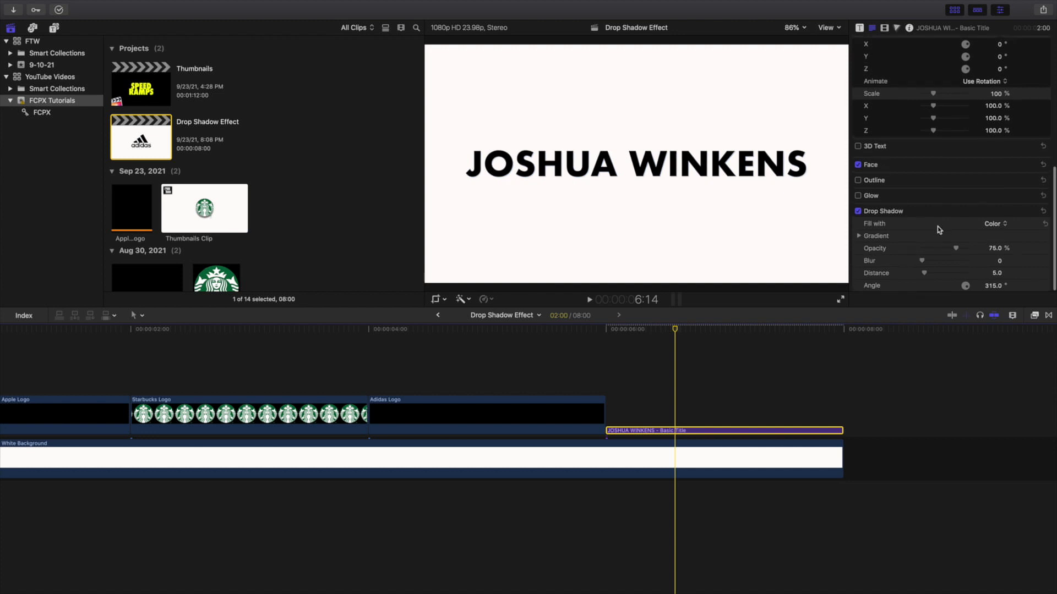
Step: Undo trial blur and distance changes, then set the drop shadow distance to 7 with blur left at 0
left_click_drag(922, 263, 972, 276)
key("super+z")
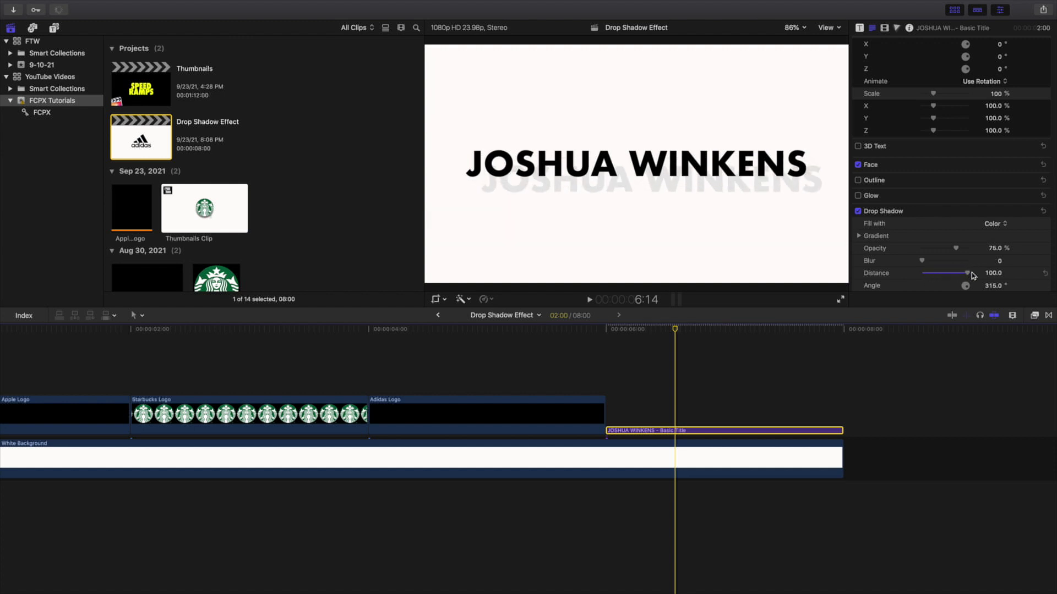
key("super+z")
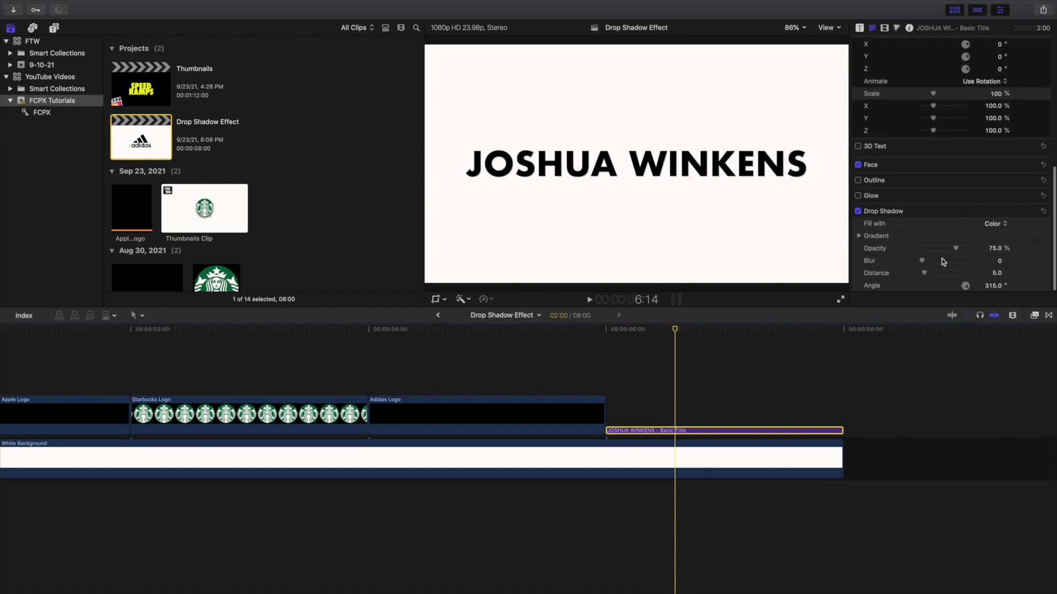
left_click(995, 275)
type("7")
key("Return")
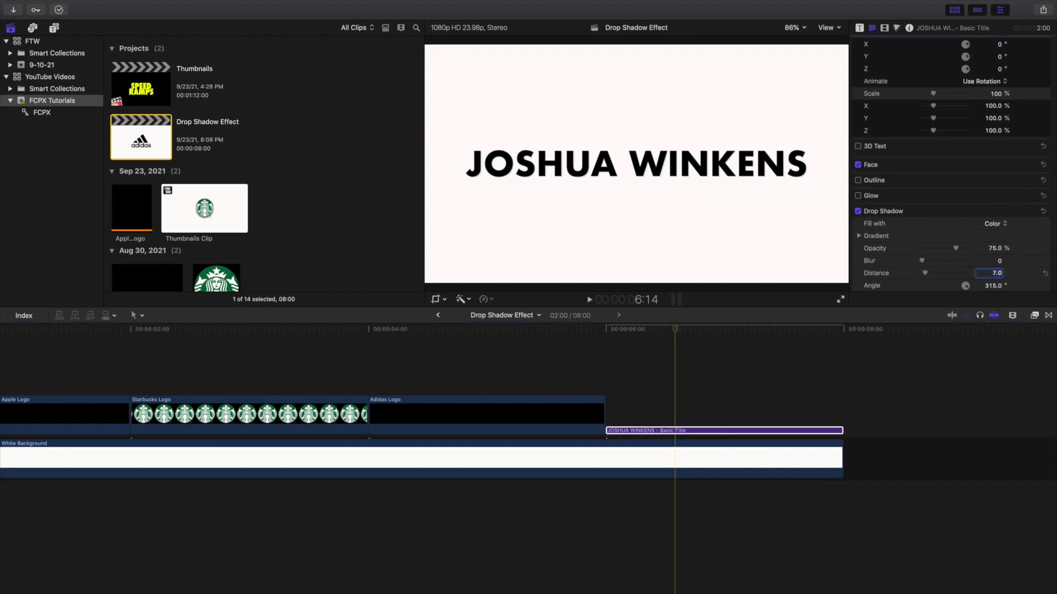
left_click(673, 411)
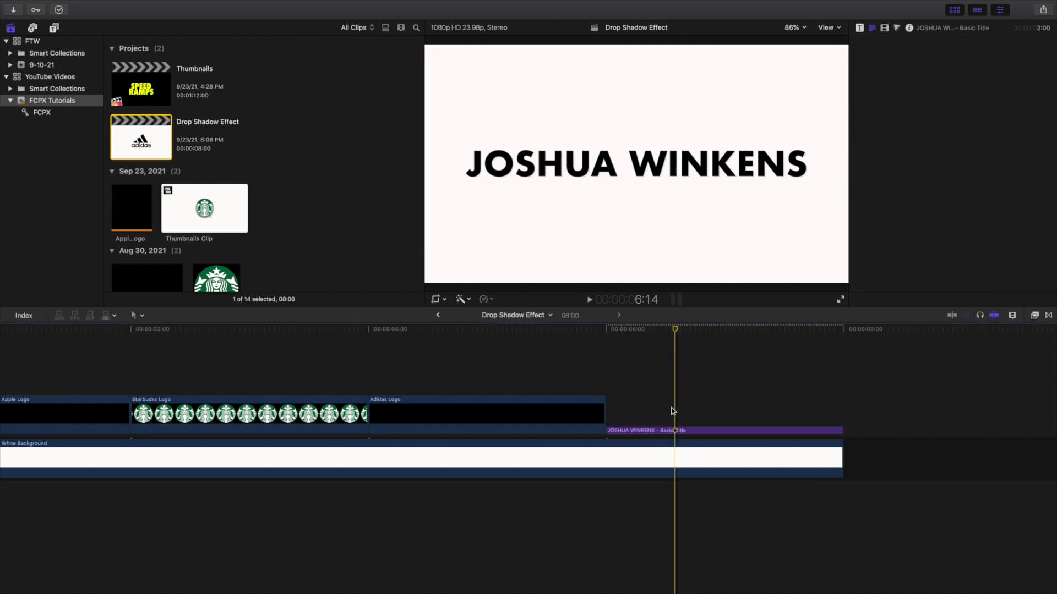
left_click(681, 431)
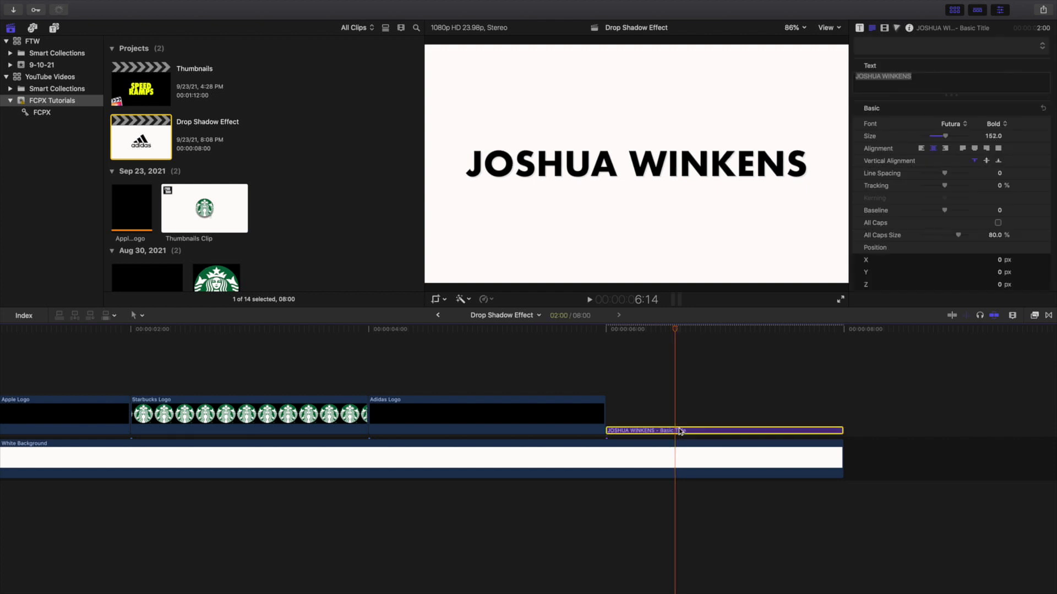
scroll(969, 188, "down", 5)
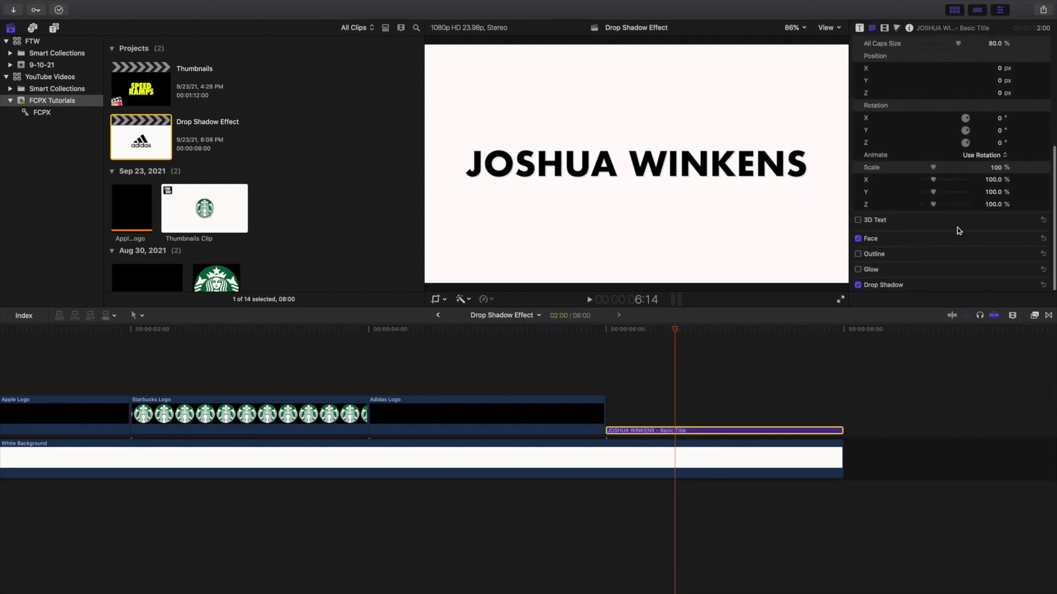
scroll(1015, 283, "down", 3)
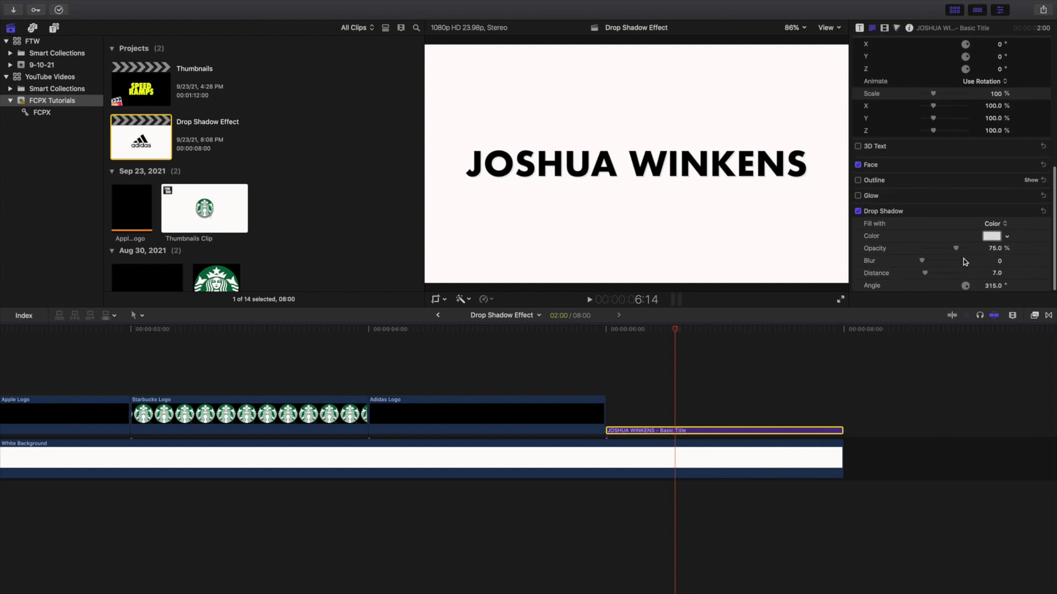
left_click(858, 211)
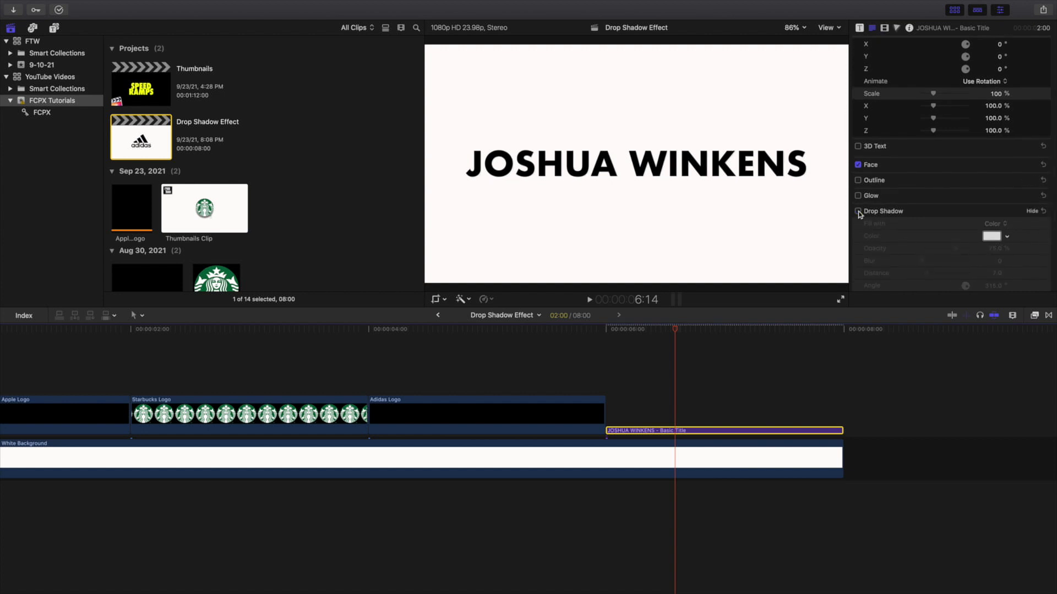
left_click(858, 211)
left_click(673, 355)
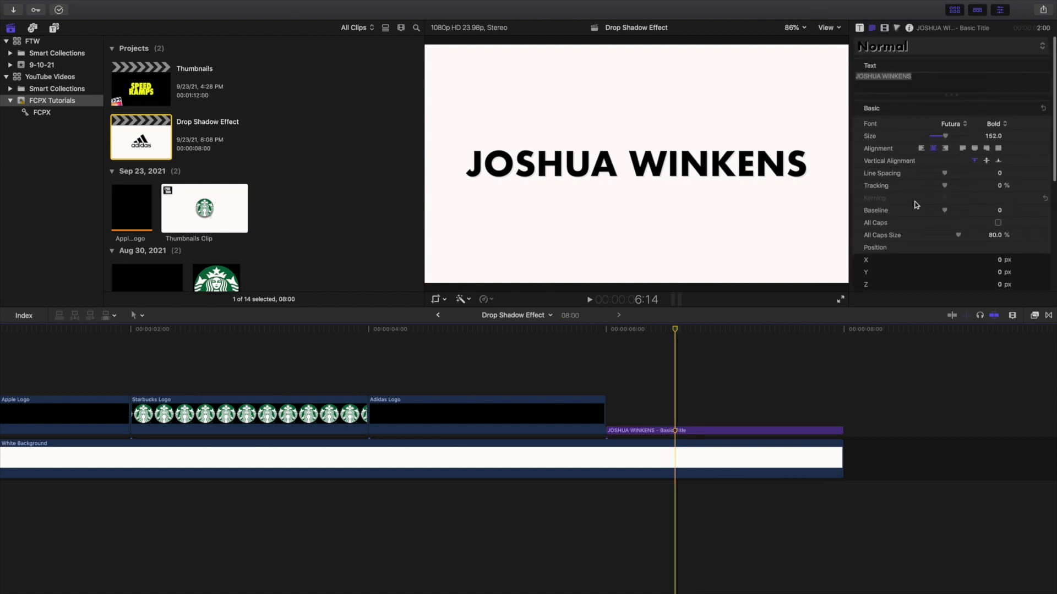
scroll(915, 205, "down", 8)
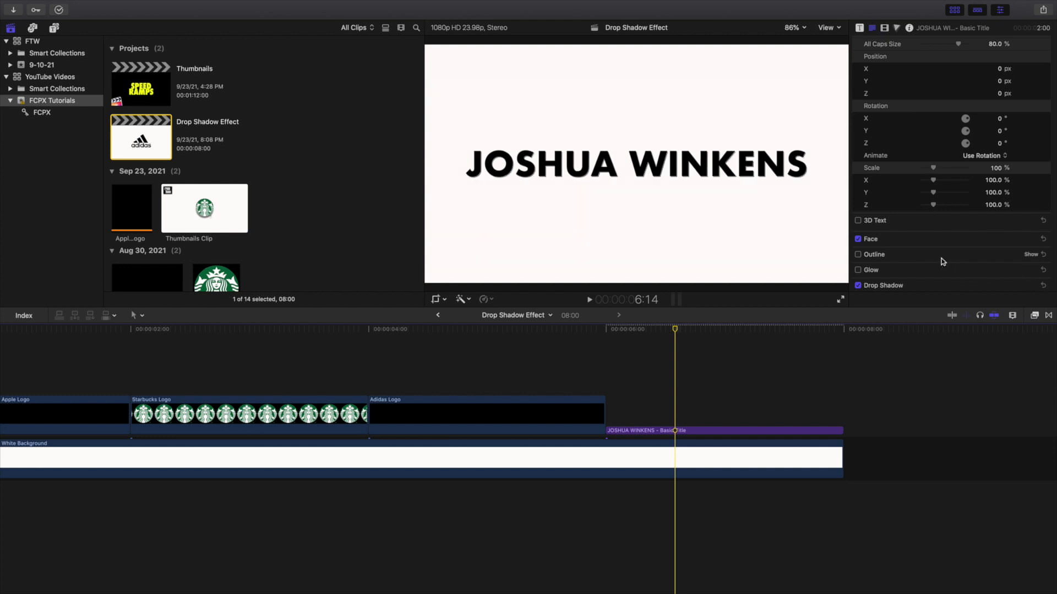
left_click(858, 285)
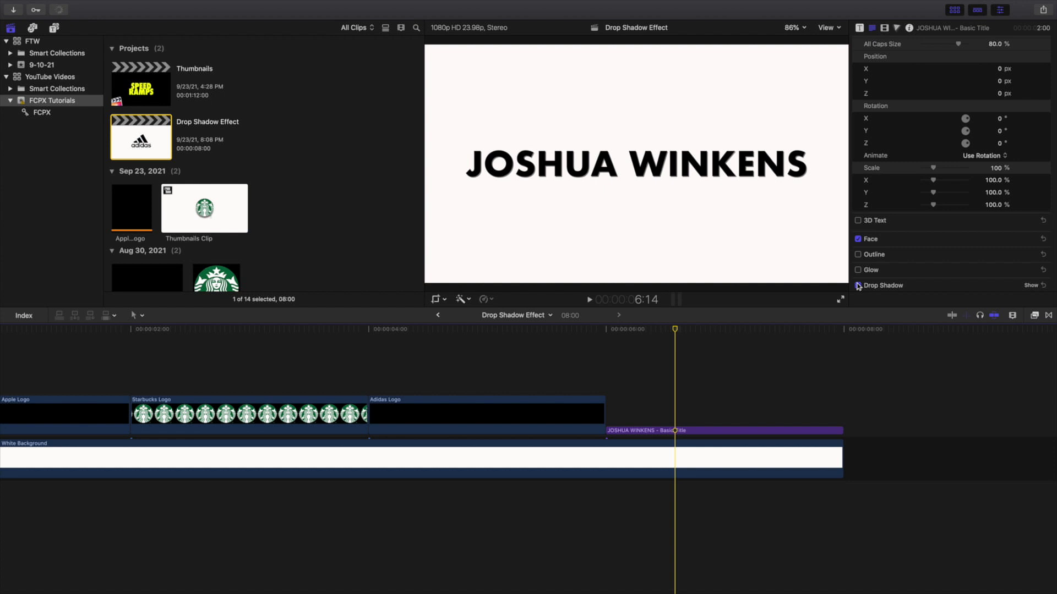
left_click(858, 286)
Step: Play the project from 00:00 to review the Apple Logo's drop shadow
scroll(680, 350, "left", 3)
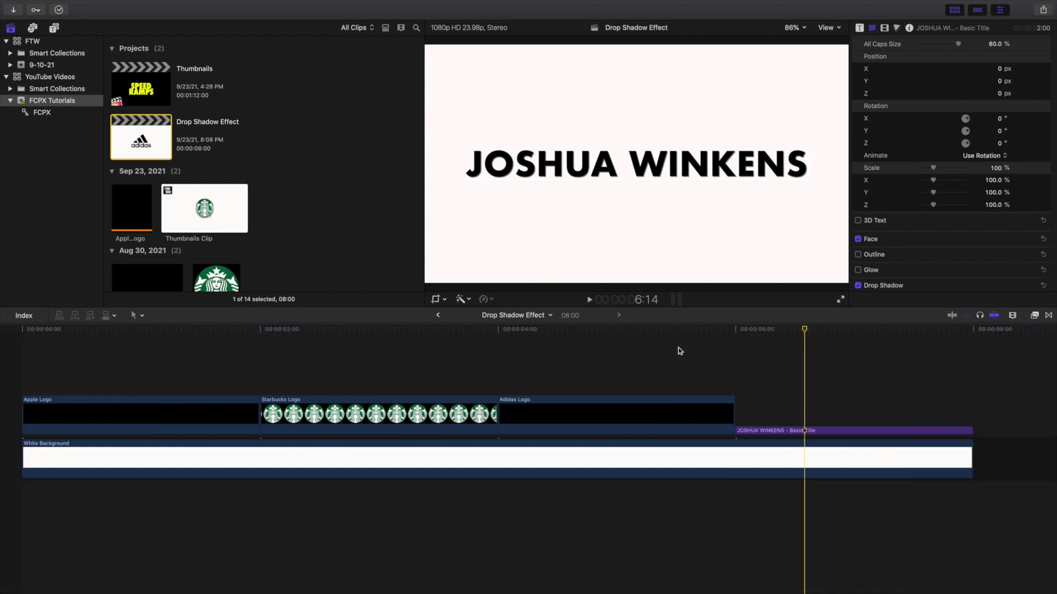
key("Home")
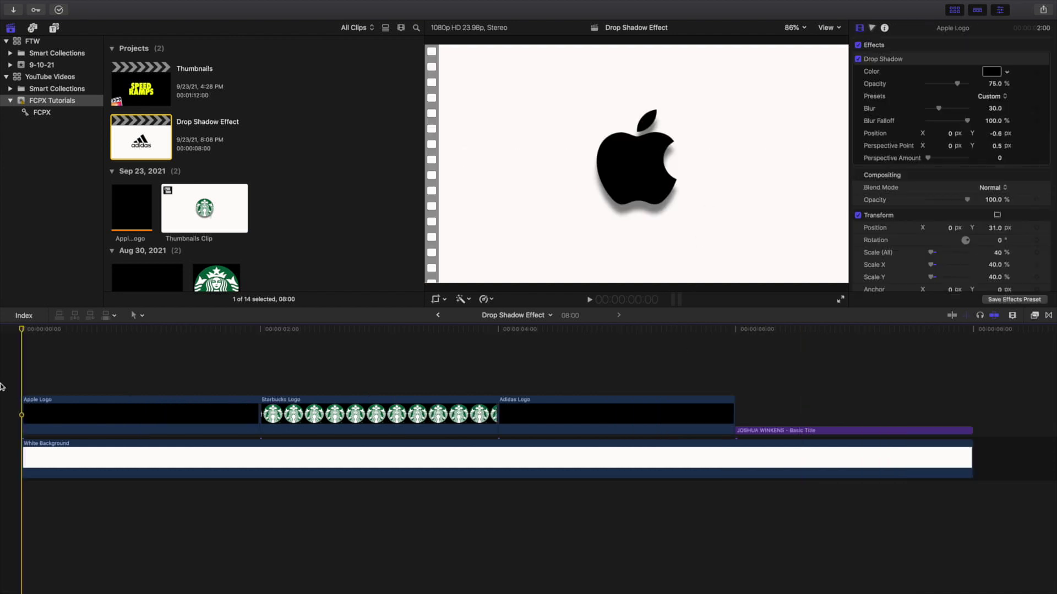
key("space")
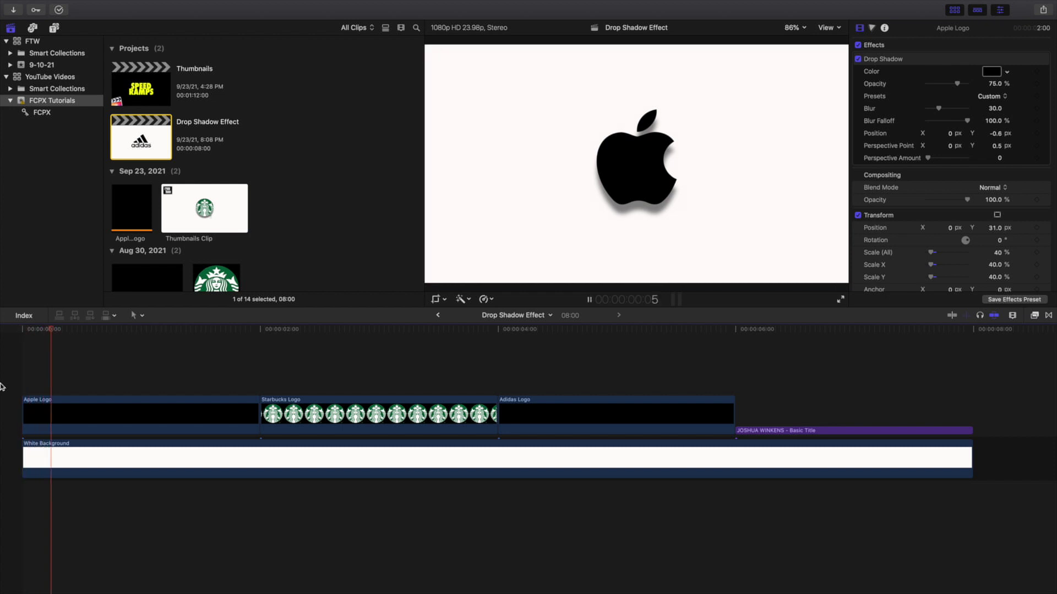